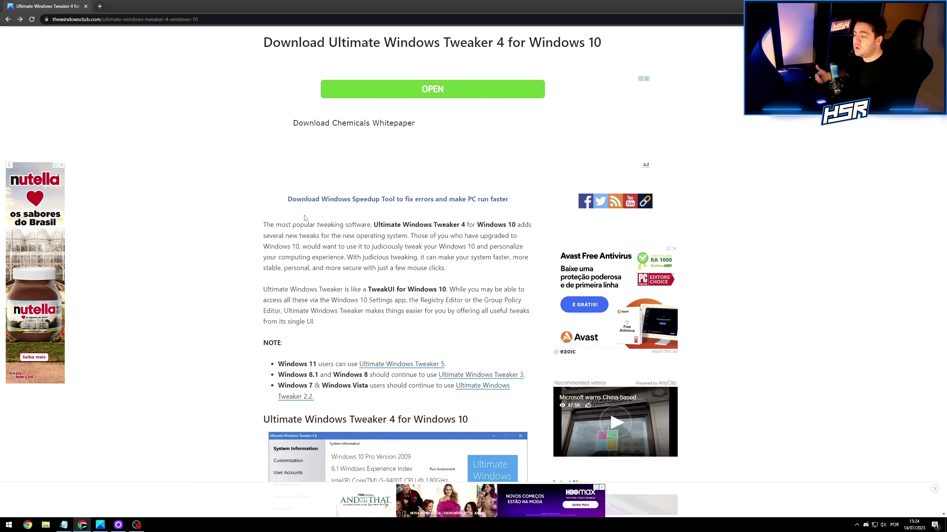
# Step: Read through the Ultimate Windows Tweaker 4 page, examining its Windows version notes, new features and tweak categories
pyautogui.scroll(1, 386, 300)
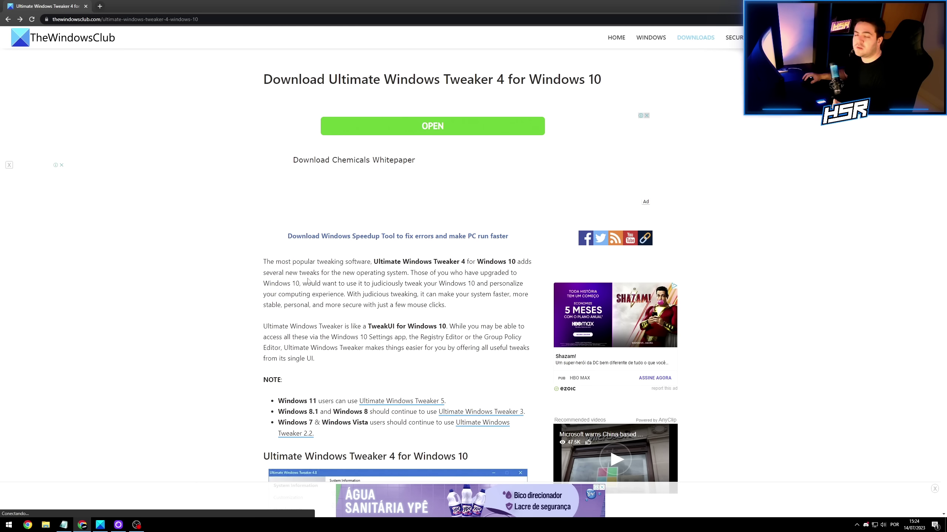
pyautogui.scroll(-4, 324, 274)
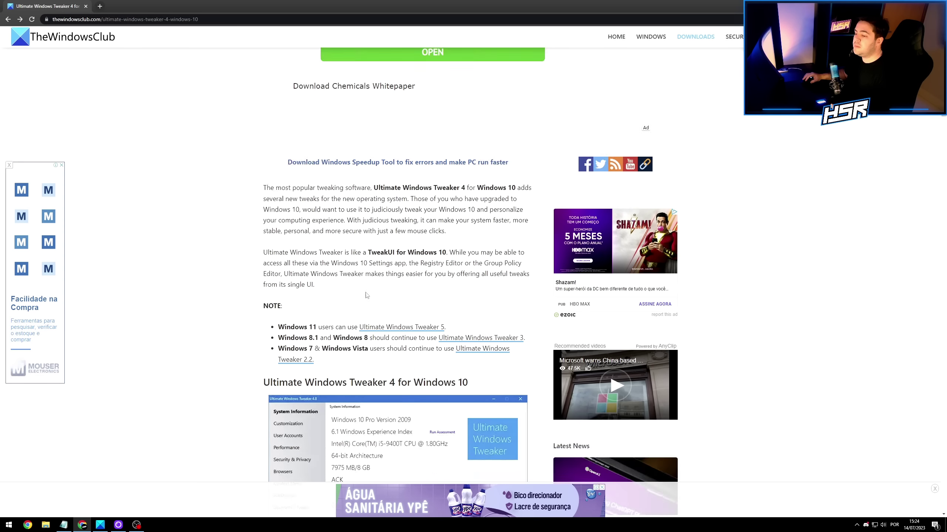
pyautogui.scroll(-7, 341, 275)
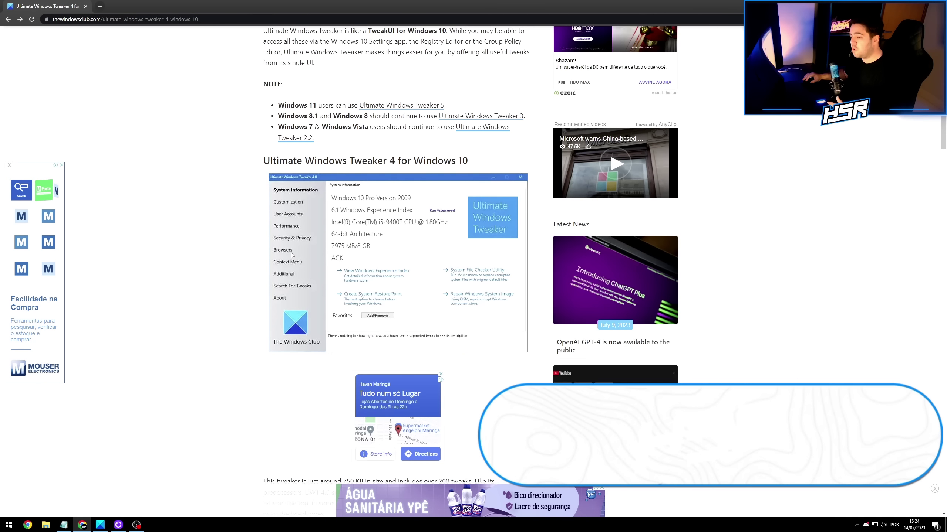
pyautogui.scroll(-6, 276, 261)
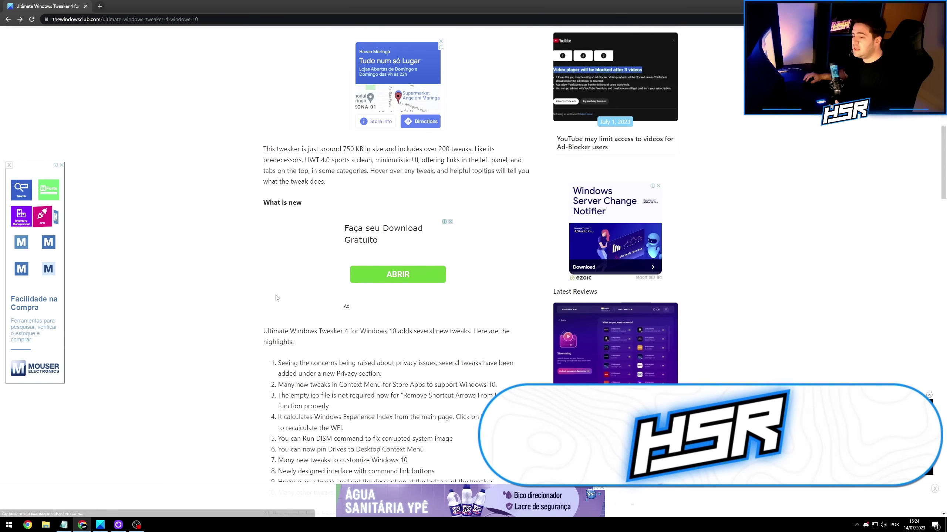
pyautogui.scroll(-9, 388, 282)
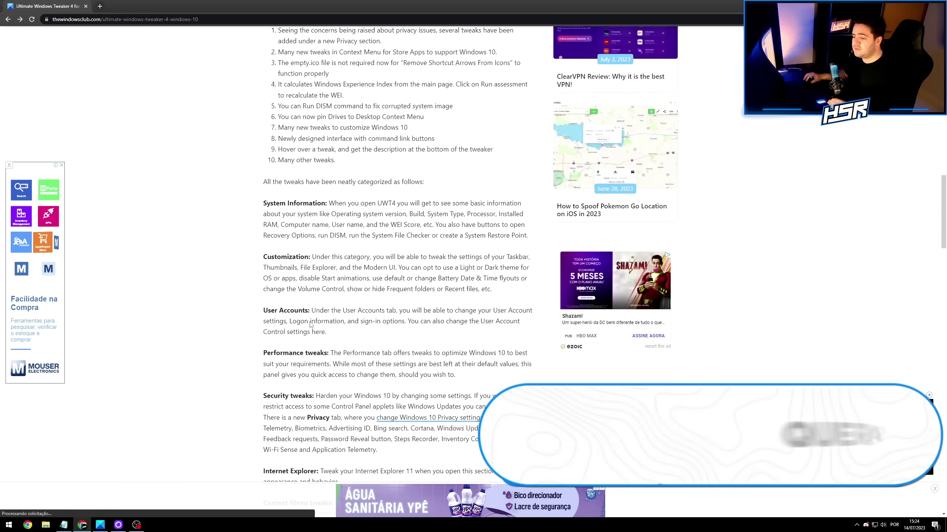
pyautogui.scroll(-1, 338, 334)
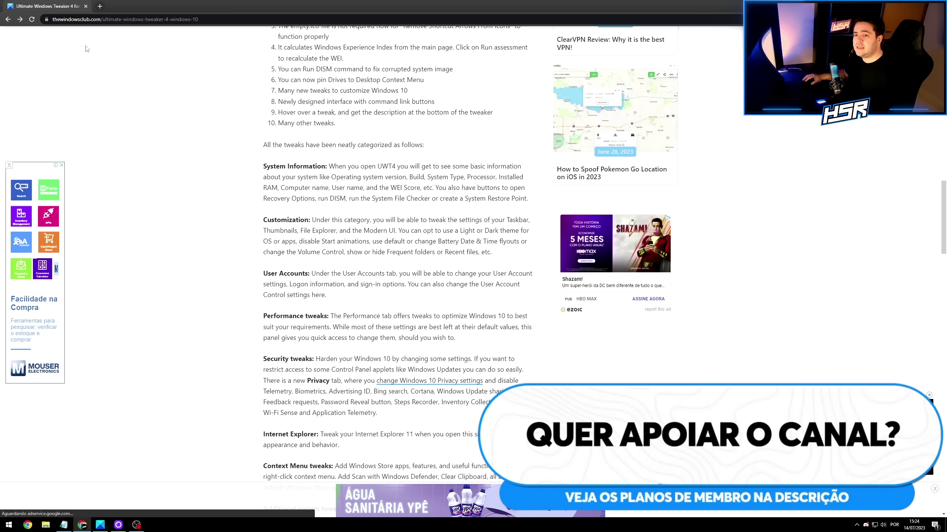
# Step: Search Google for "ultimate windows tweaker" in a new tab and open Uptodown's download page for the latest version
pyautogui.click(100, 6)
pyautogui.write('ulti')
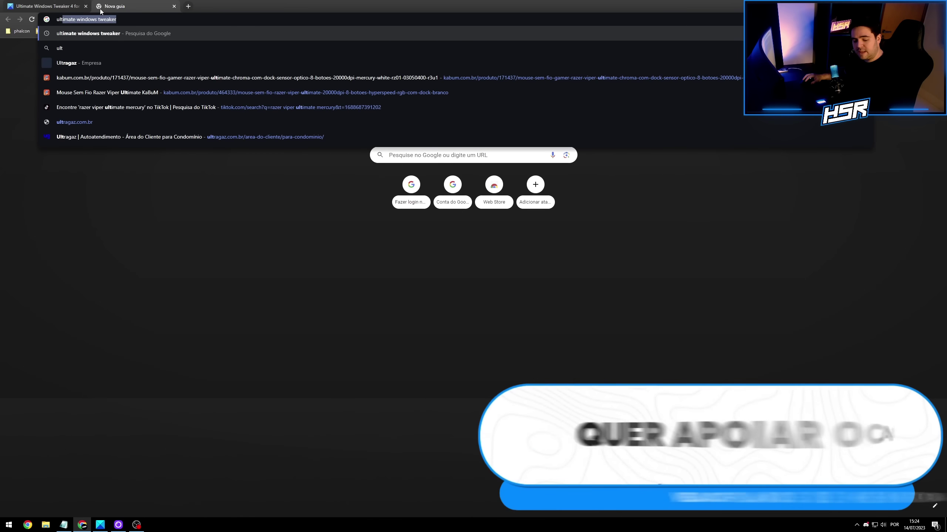
pyautogui.click(106, 34)
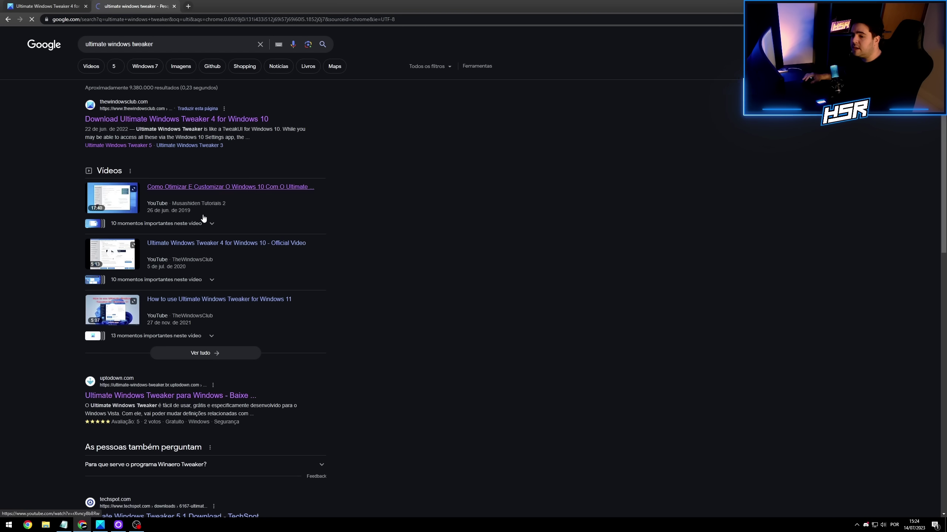
pyautogui.scroll(-4, 134, 250)
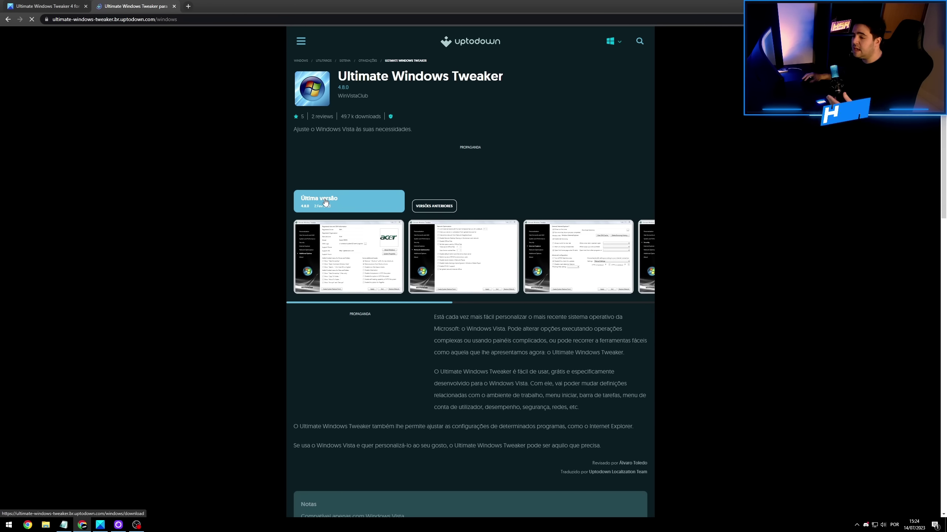
pyautogui.click(325, 201)
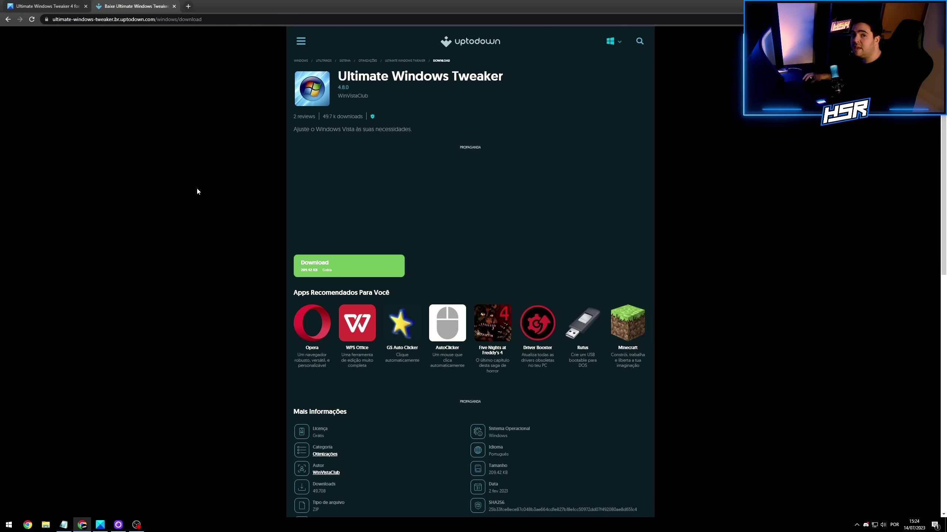
# Step: Open TheWindowsClub's Ultimate Windows Tweaker 5 page for Windows 11, locate its download link, and return to the Uptodown page
pyautogui.click(44, 6)
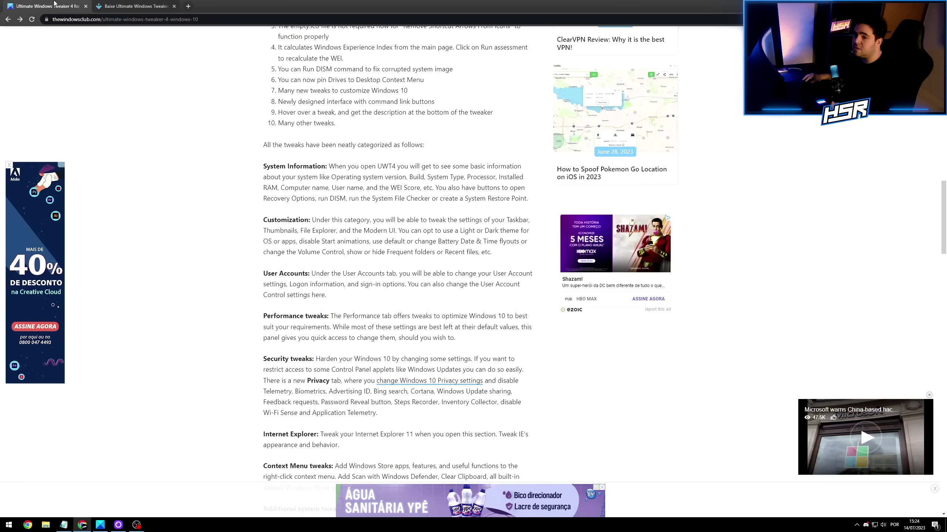
pyautogui.scroll(10, 349, 197)
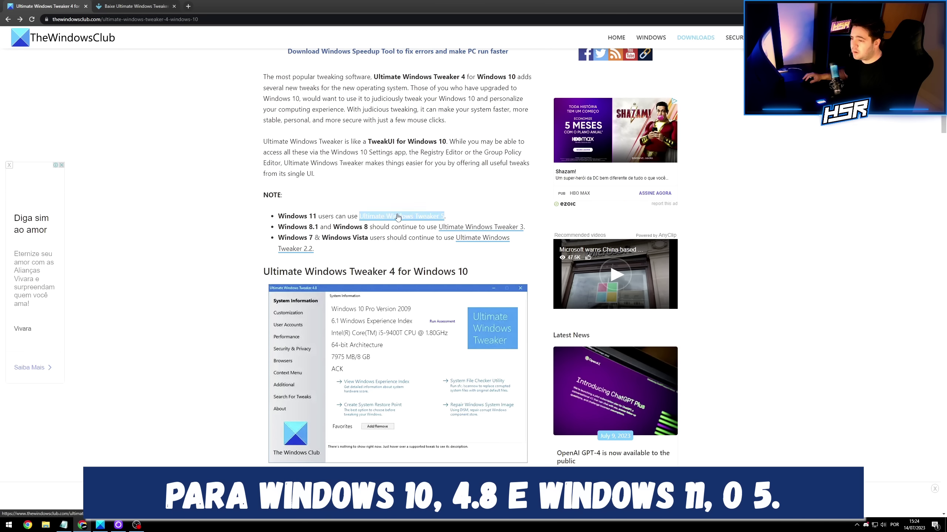
pyautogui.click(401, 220)
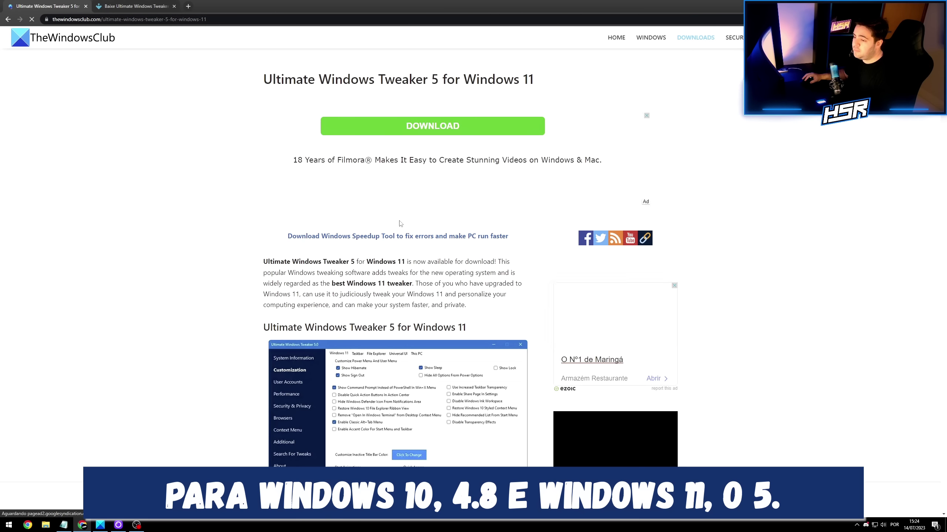
pyautogui.scroll(-8, 400, 224)
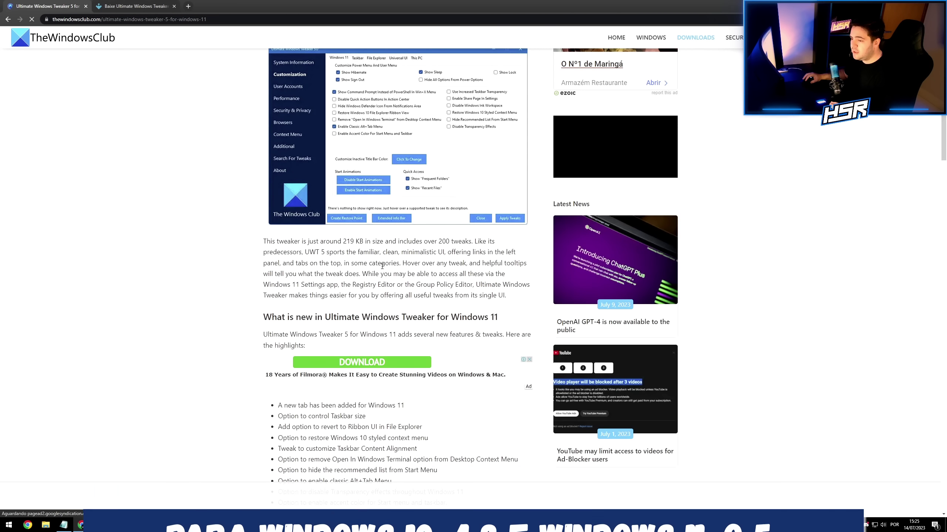
pyautogui.scroll(2, 382, 265)
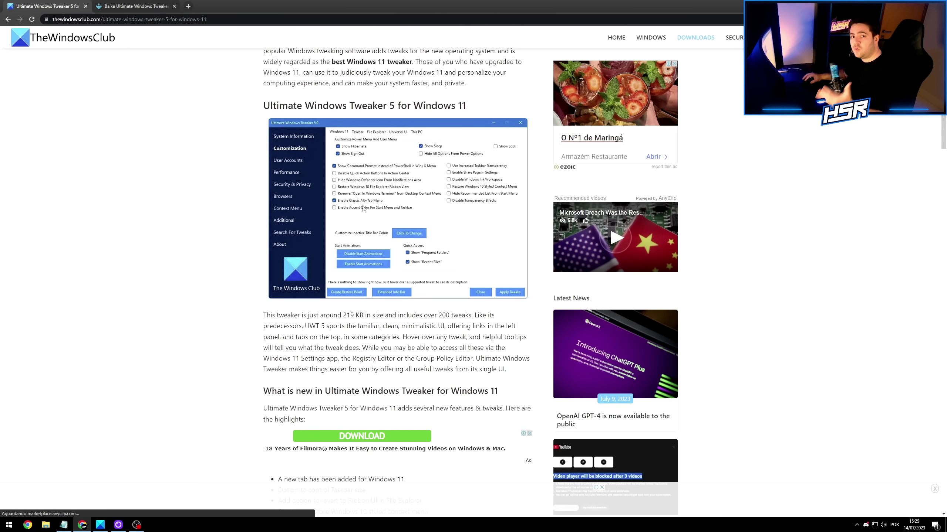
pyautogui.scroll(-3, 341, 236)
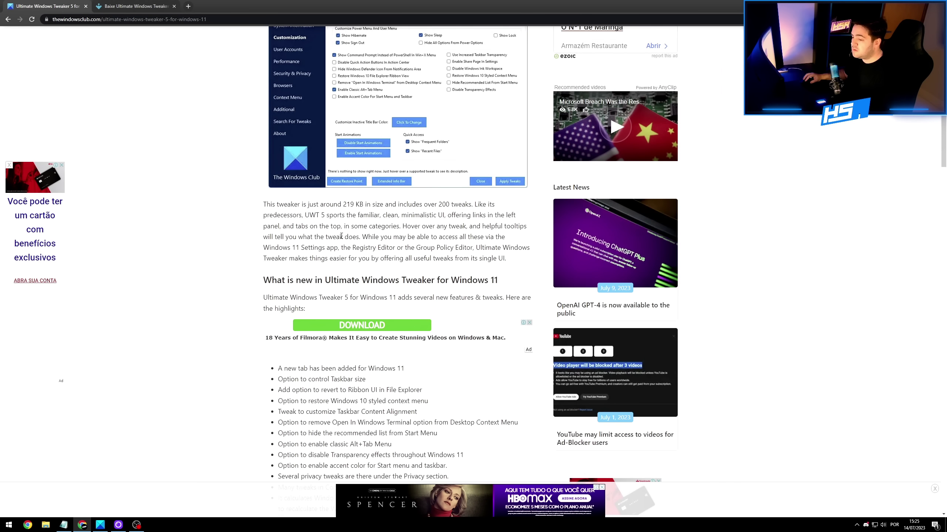
pyautogui.scroll(-20, 341, 235)
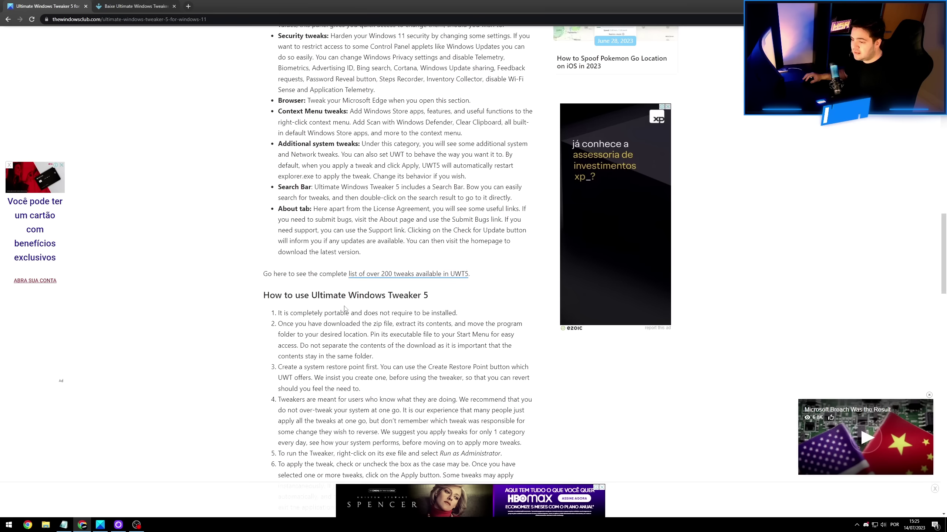
pyautogui.scroll(-15, 344, 308)
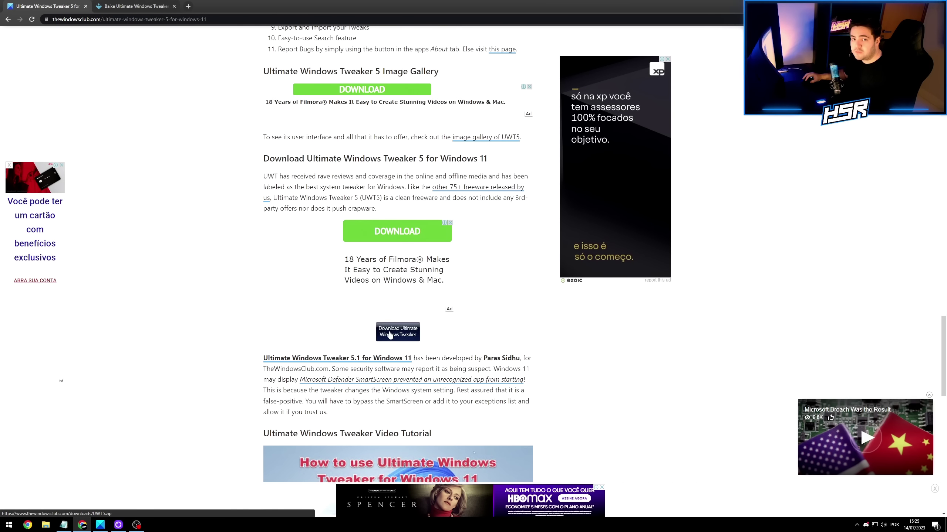
pyautogui.click(134, 6)
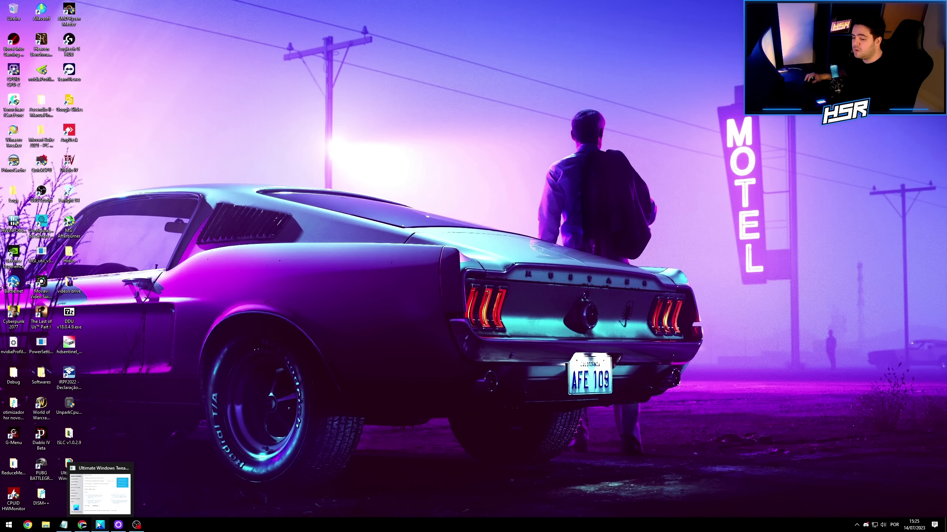
# Step: Switch to Ultimate Windows Tweaker 4.8 and create a system restore point described as "uwt hsr"
pyautogui.click(100, 525)
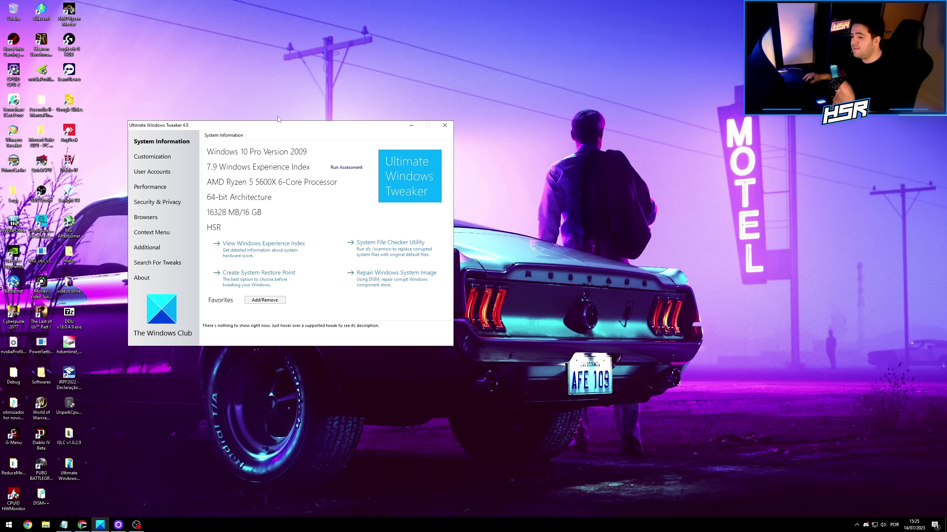
pyautogui.moveTo(276, 128); pyautogui.dragTo(284, 132)
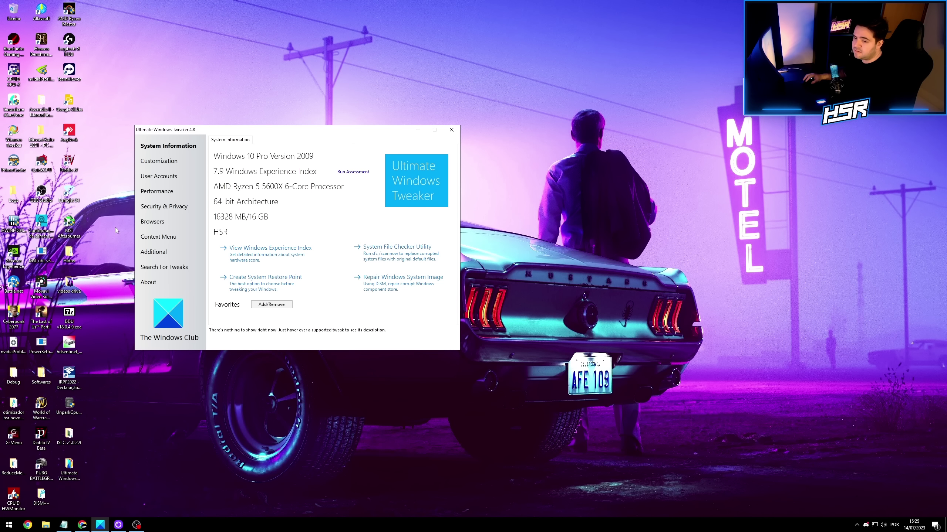
pyautogui.click(261, 284)
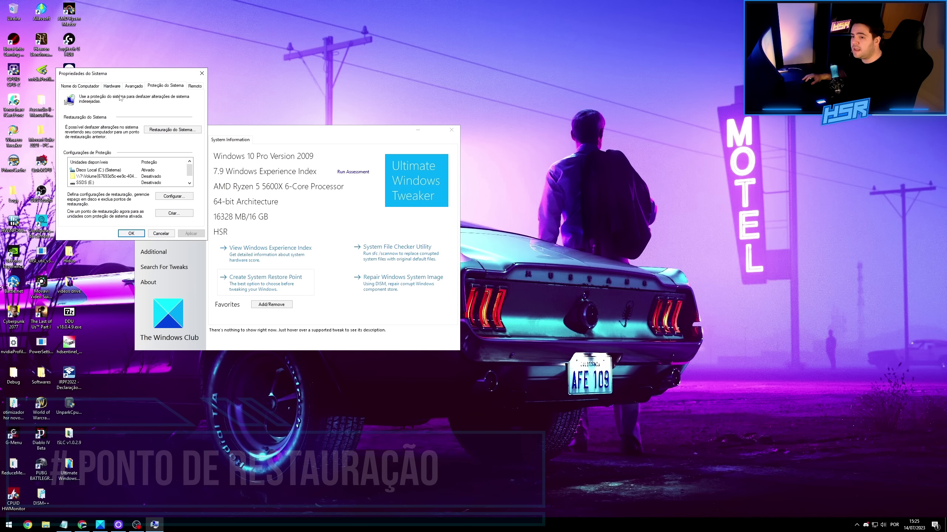
pyautogui.moveTo(117, 75); pyautogui.dragTo(173, 117)
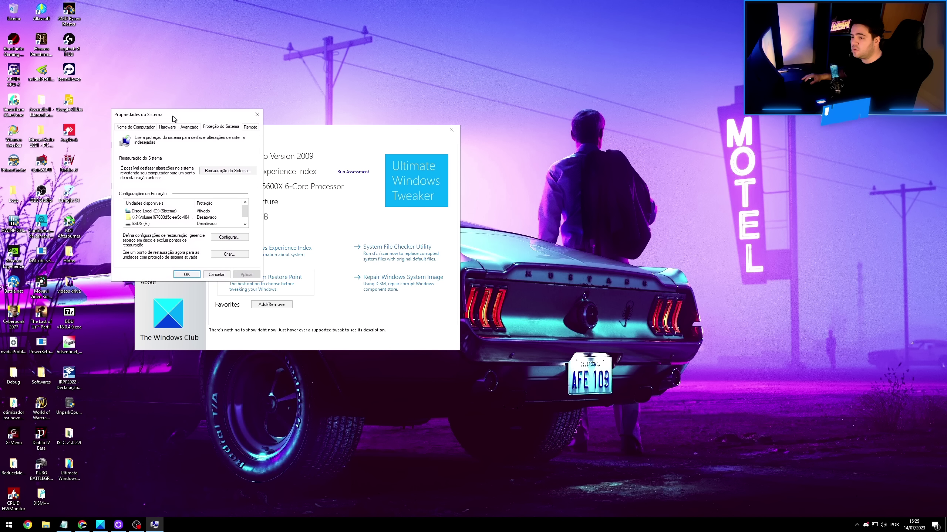
pyautogui.click(229, 255)
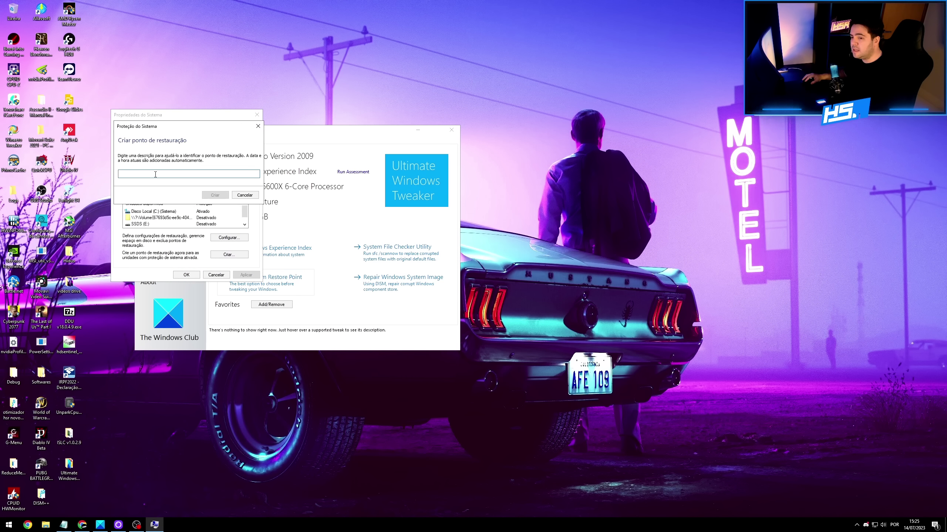
pyautogui.write('u')
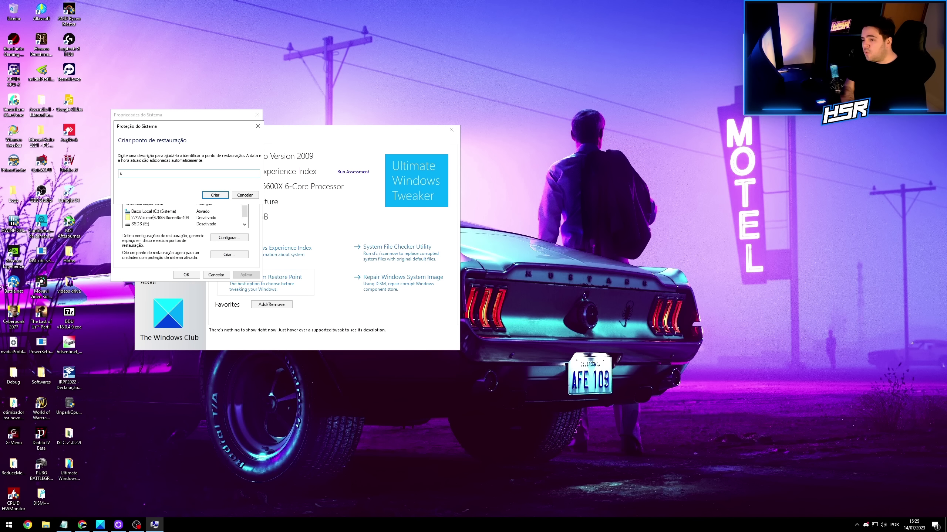
pyautogui.write('wt hsr')
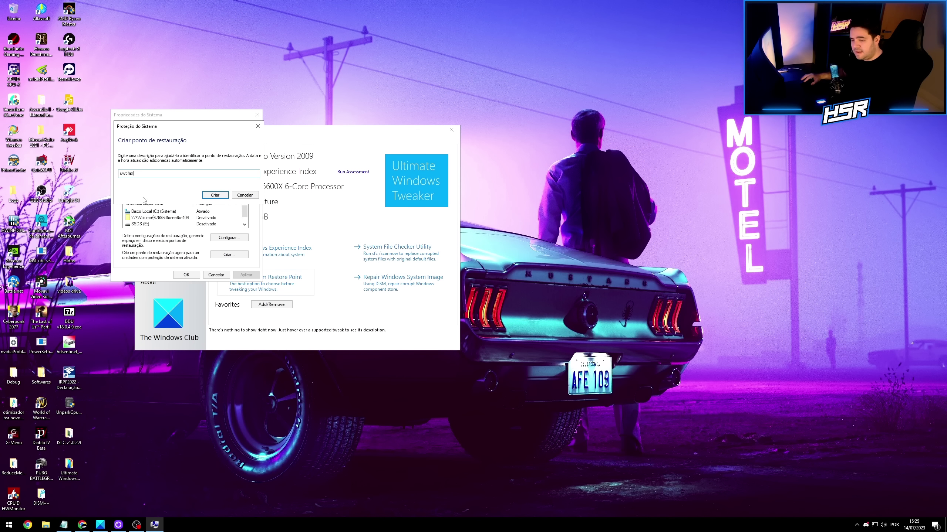
pyautogui.click(215, 197)
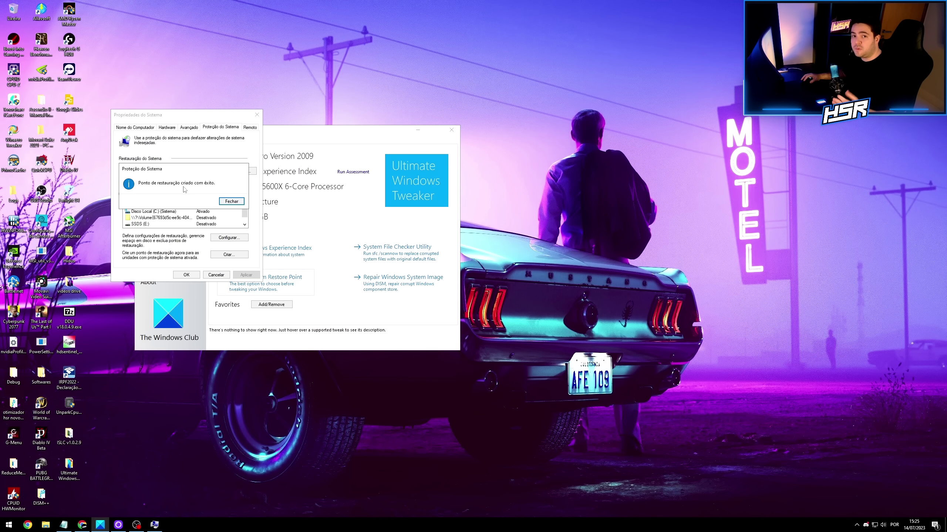
pyautogui.click(233, 202)
pyautogui.click(188, 275)
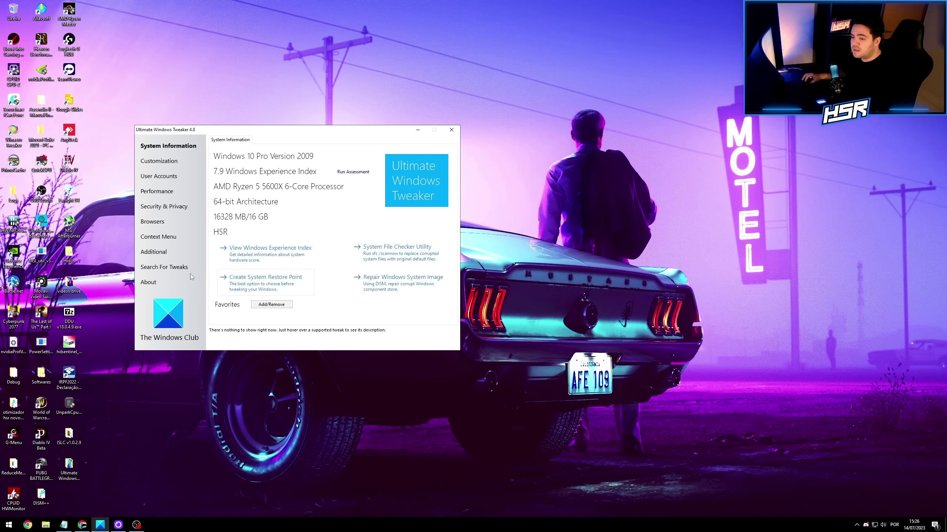
# Step: Review the Customization tweaks for Windows 10, File Explorer, Taskbar, Universal UI and This PC, and open the Performance tweaks
pyautogui.moveTo(275, 132); pyautogui.dragTo(275, 140)
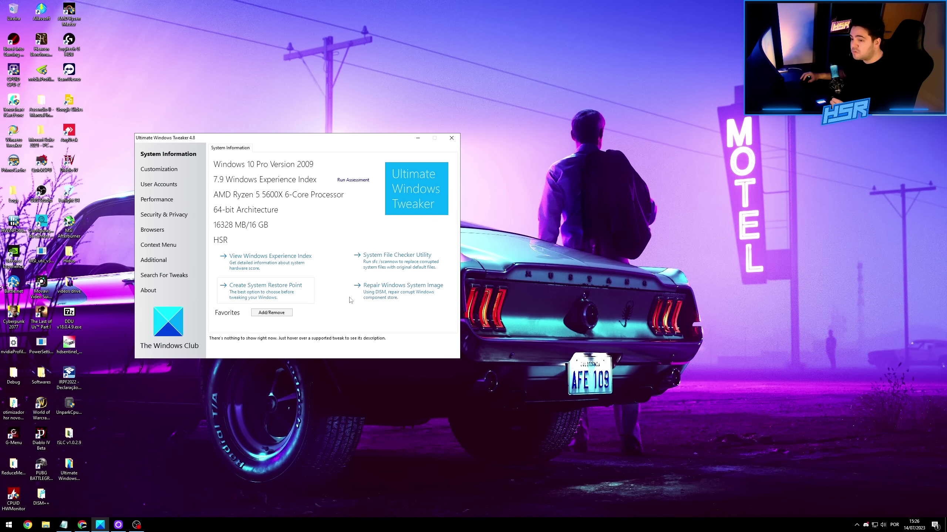
pyautogui.click(161, 171)
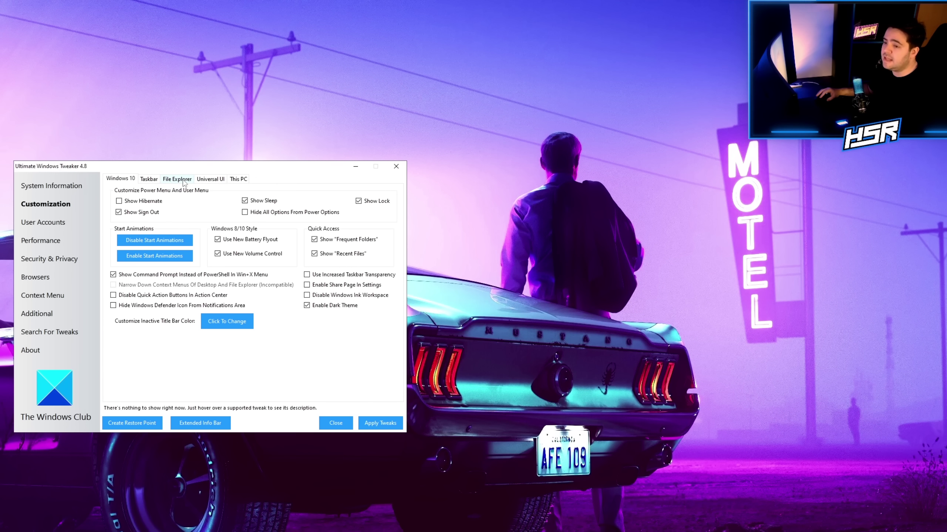
pyautogui.click(183, 180)
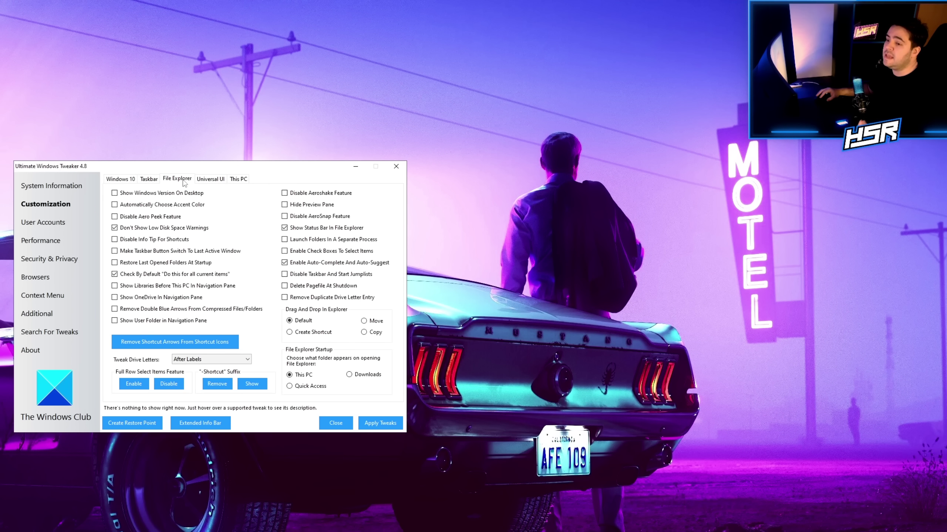
pyautogui.click(149, 180)
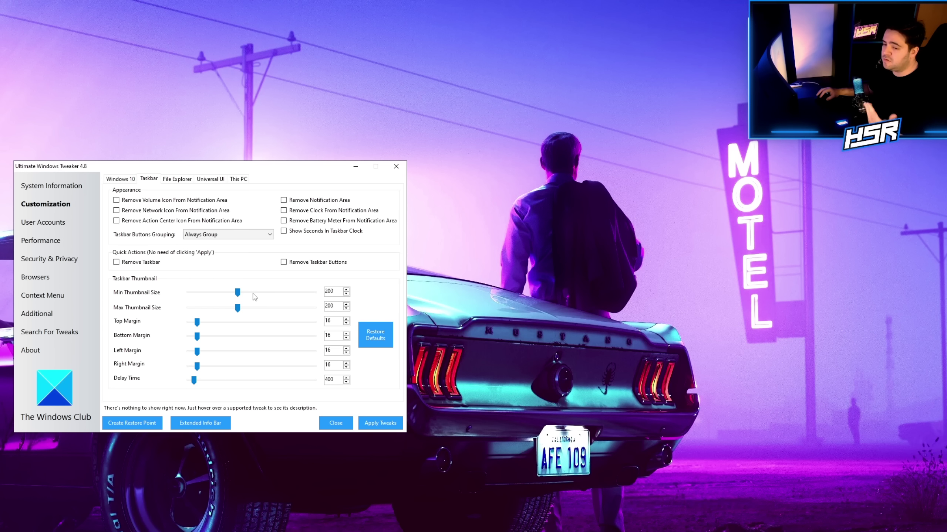
pyautogui.click(210, 180)
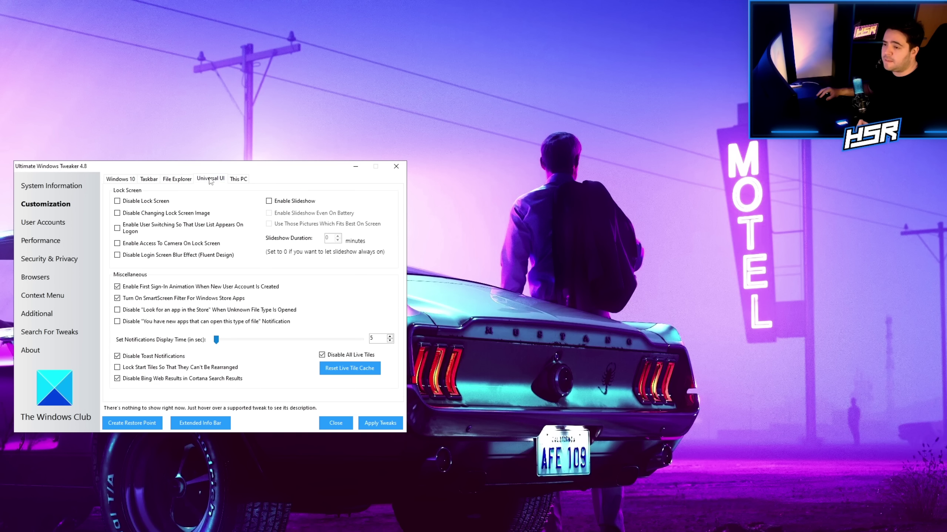
pyautogui.click(237, 179)
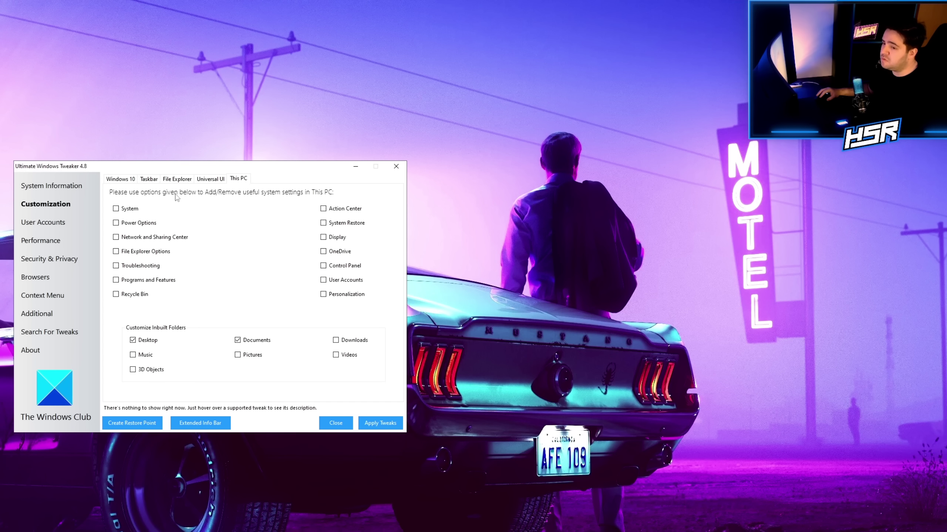
pyautogui.click(49, 245)
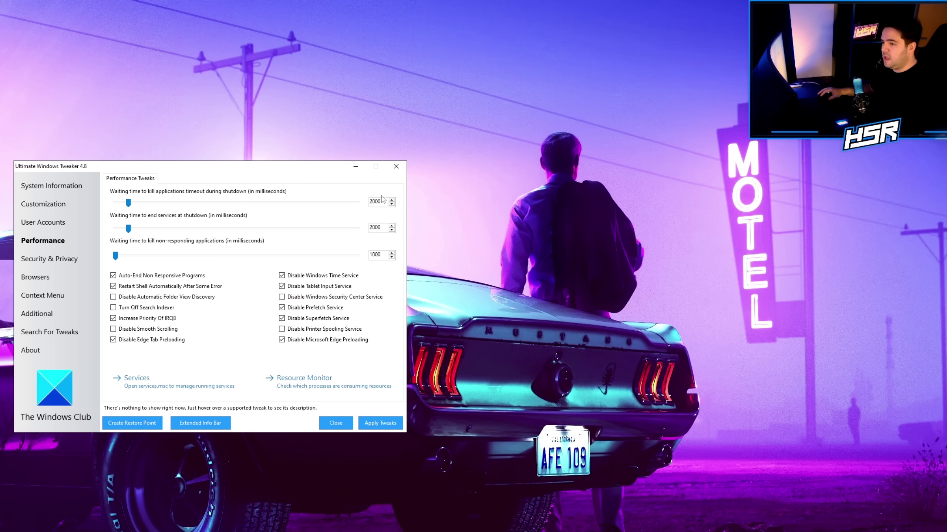
# Step: Review the Performance tweaks, covering the shutdown and non-responding application wait times, Auto-End Non Responsive Programs, Turn Off Search Indexer and Disable Superfetch Service
pyautogui.moveTo(384, 201); pyautogui.dragTo(368, 202)
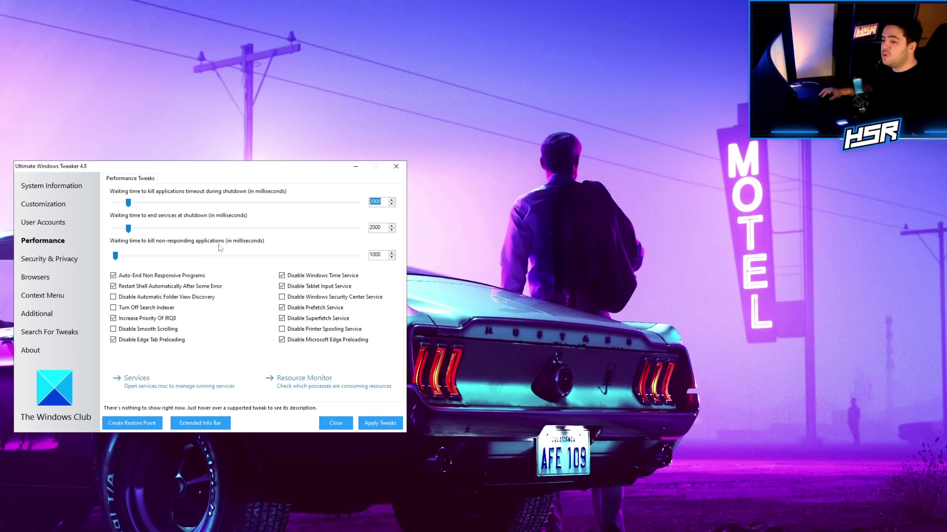
pyautogui.doubleClick(375, 256)
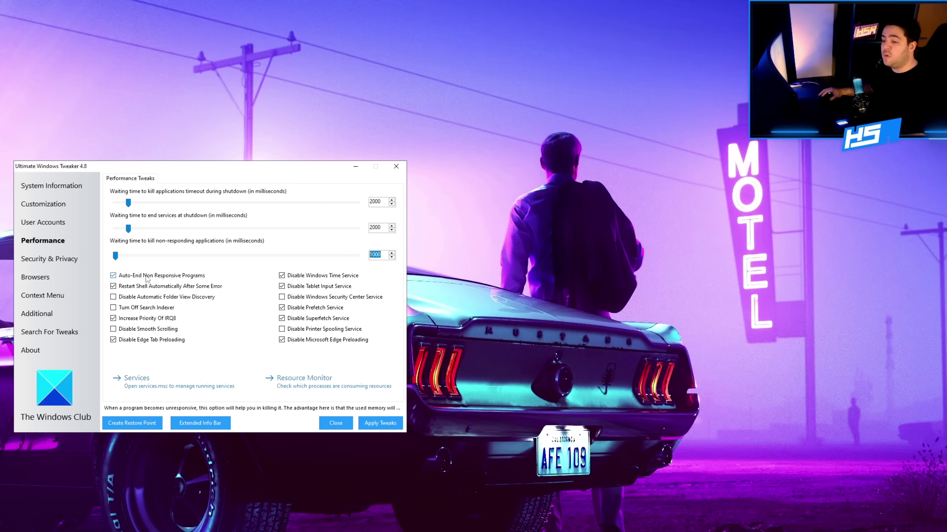
pyautogui.click(113, 277)
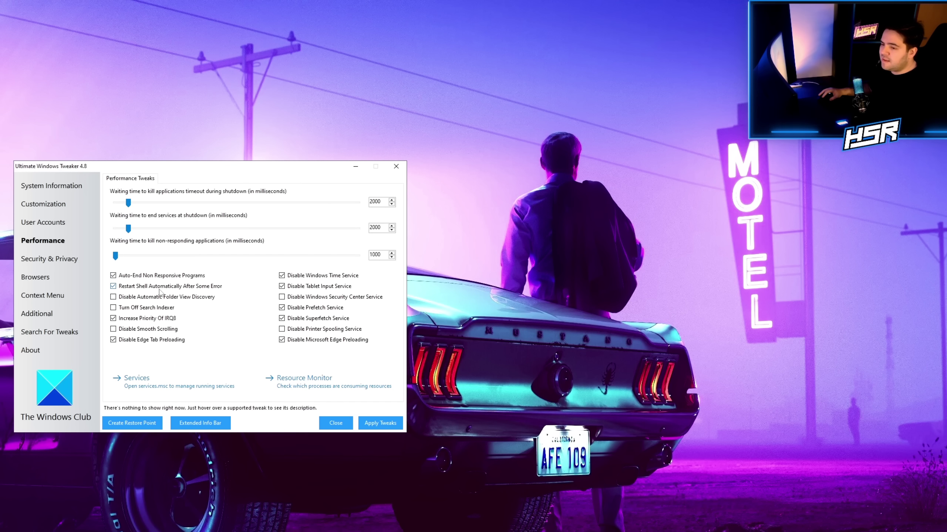
pyautogui.moveTo(136, 290)
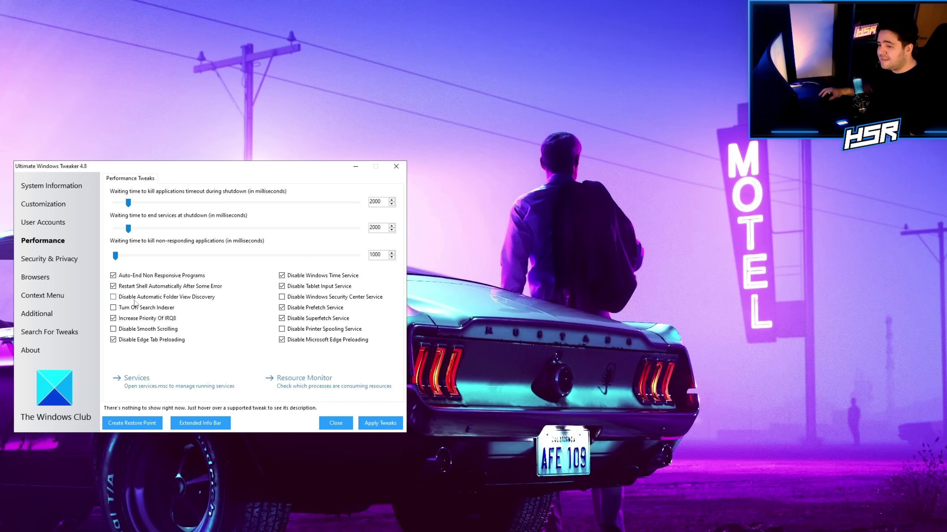
pyautogui.moveTo(136, 308)
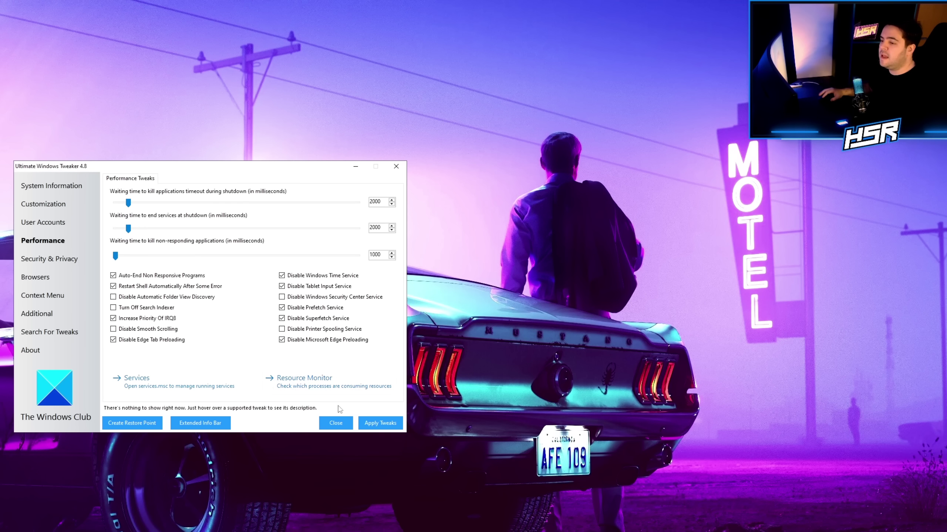
pyautogui.moveTo(311, 321)
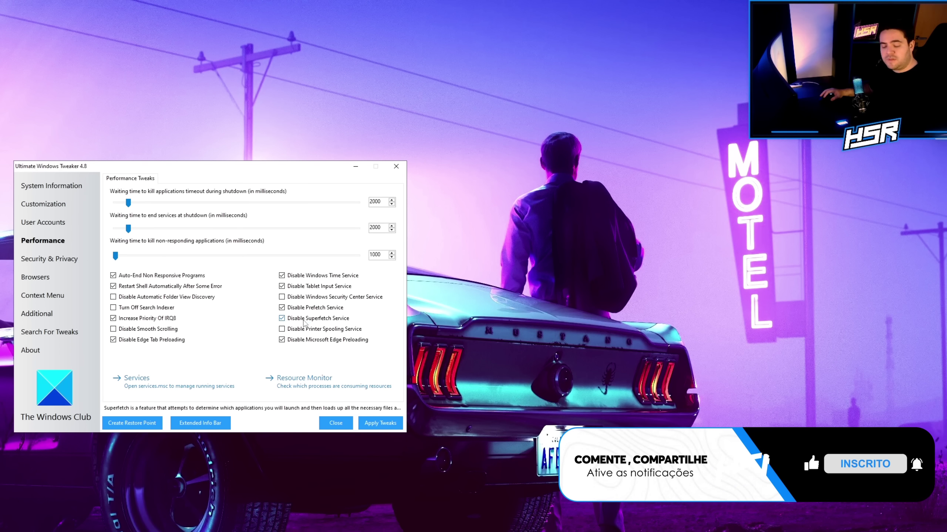
# Step: Open Task Manager, examine the startup status of Microsoft Edge and the other startup programs, and close Task Manager
pyautogui.hotkey('ctrl', 'shift', 'Escape')
pyautogui.moveTo(356, 273); pyautogui.dragTo(508, 335)
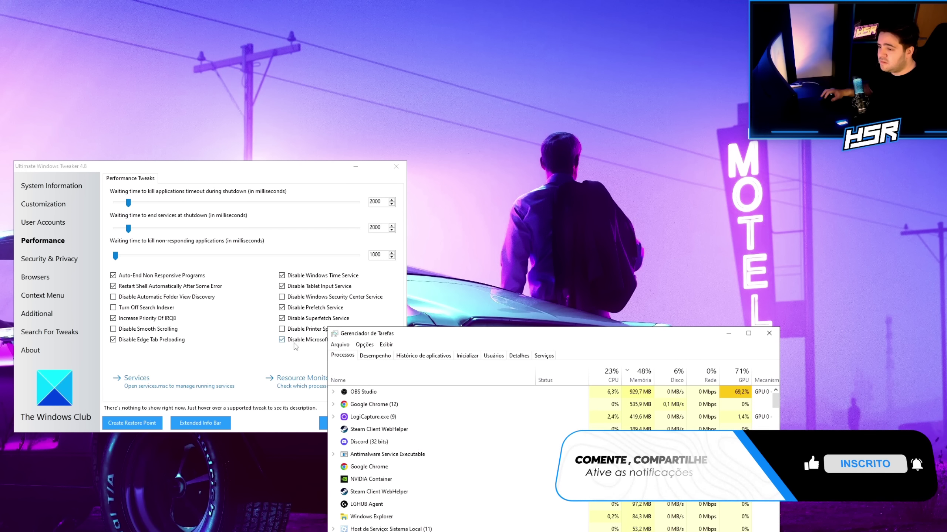
pyautogui.click(468, 355)
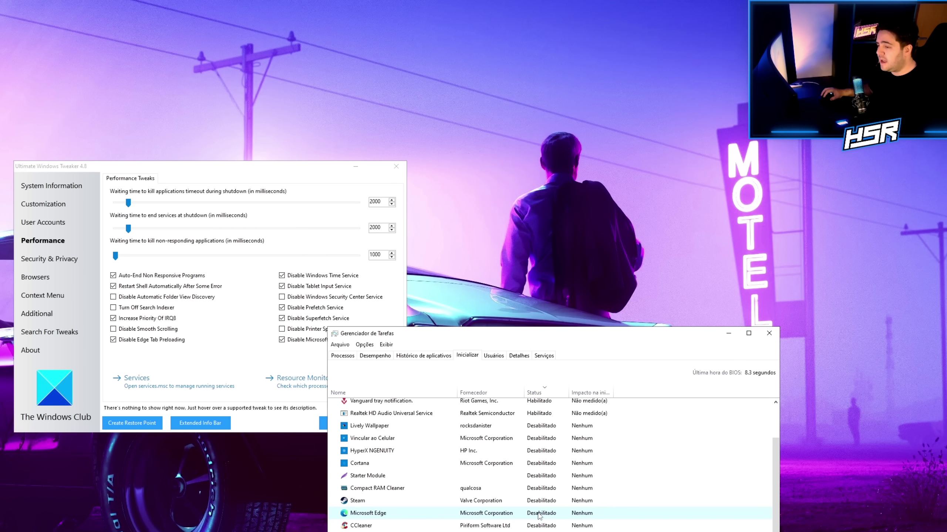
pyautogui.moveTo(422, 337); pyautogui.dragTo(396, 356)
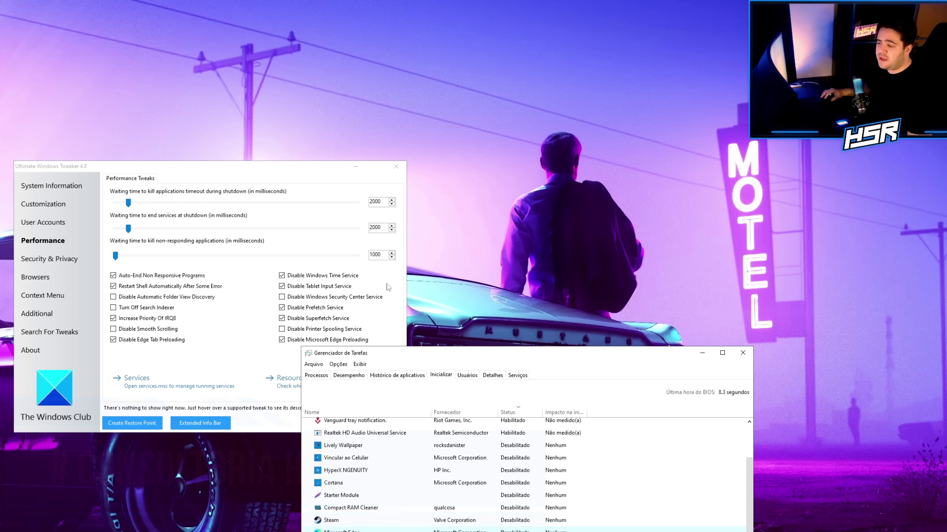
pyautogui.click(519, 375)
pyautogui.click(448, 376)
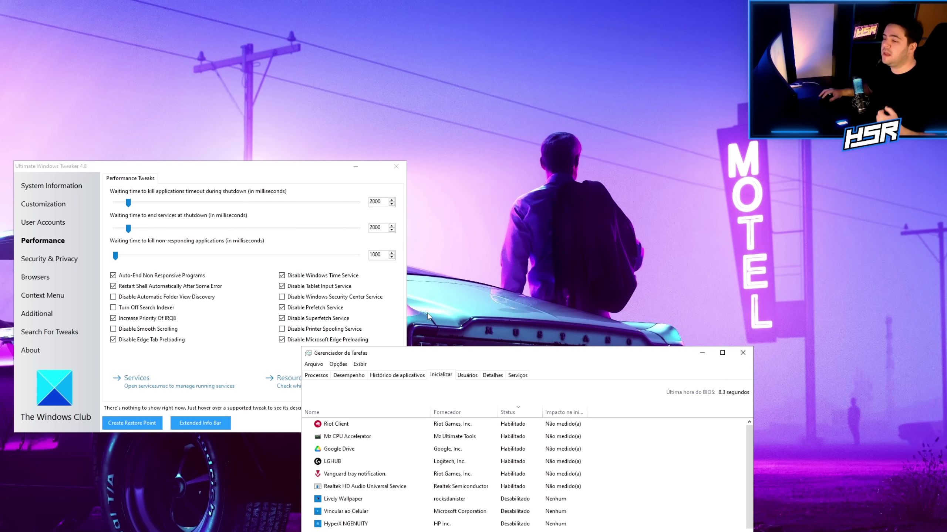
pyautogui.click(742, 353)
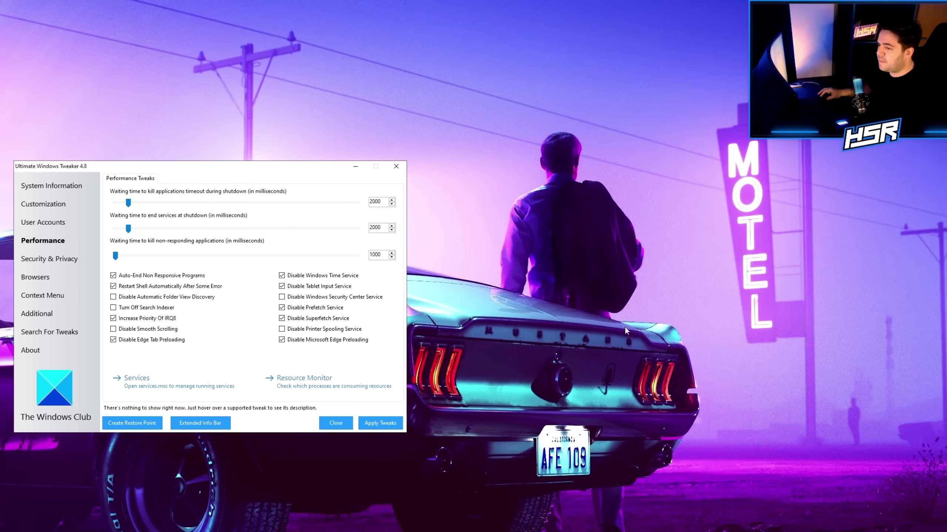
# Step: Reposition the Ultimate Windows Tweaker window slightly and open the Additional tweaks containing the network options
pyautogui.moveTo(217, 166); pyautogui.dragTo(208, 163)
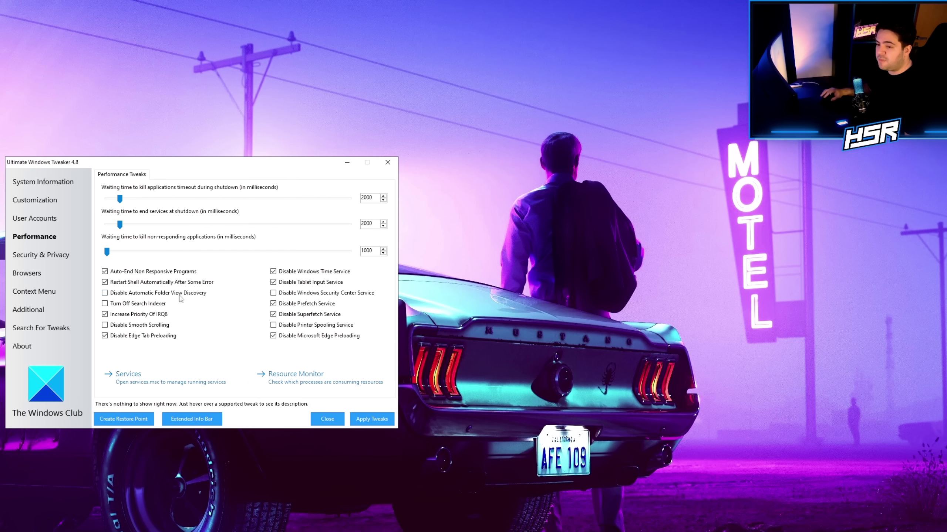
pyautogui.click(29, 311)
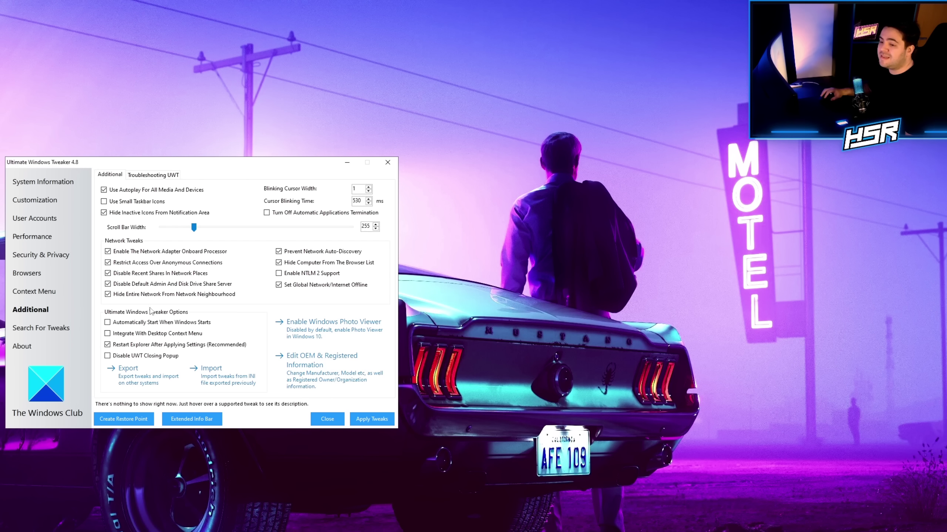